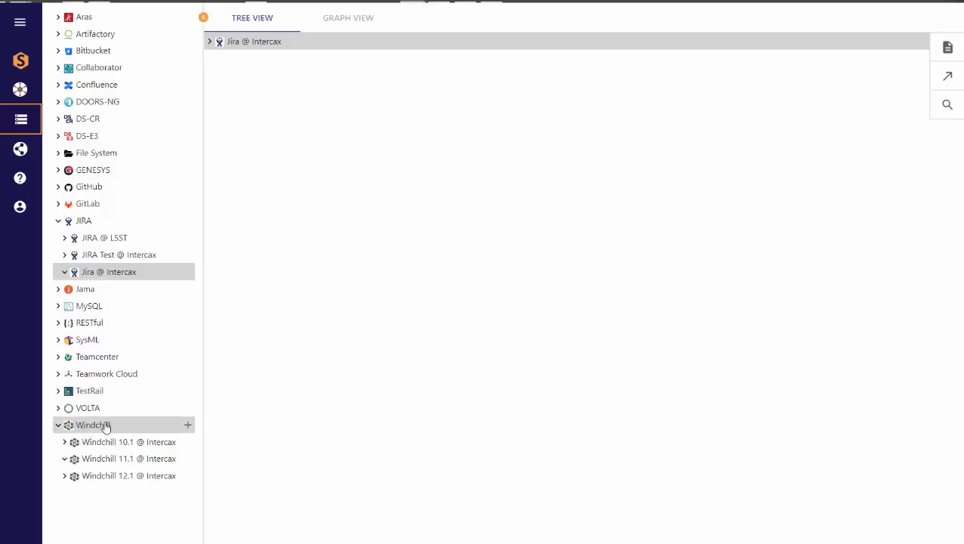
Step: Examine the new-repository form for Windchill, including its authentication type options, and dismiss it without creating a repository
left_click(187, 425)
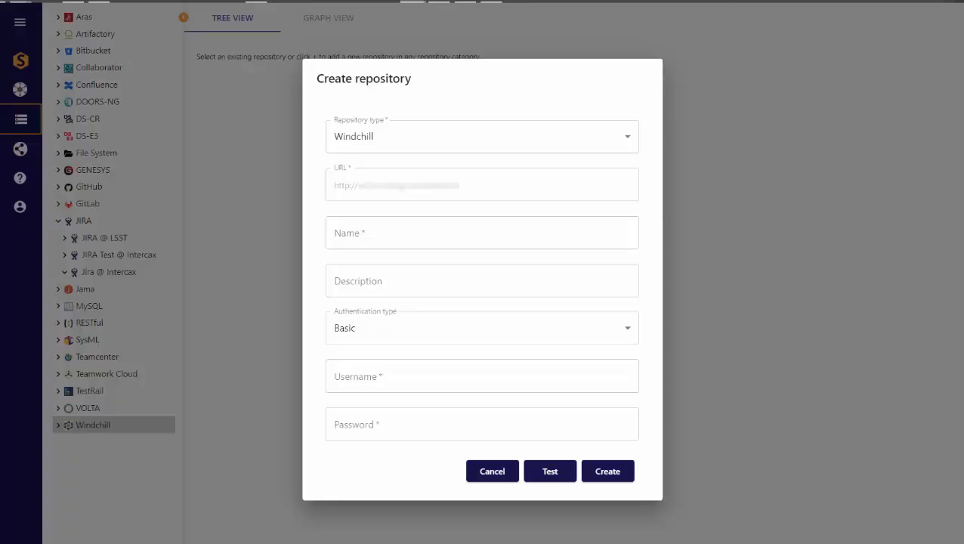
left_click(627, 328)
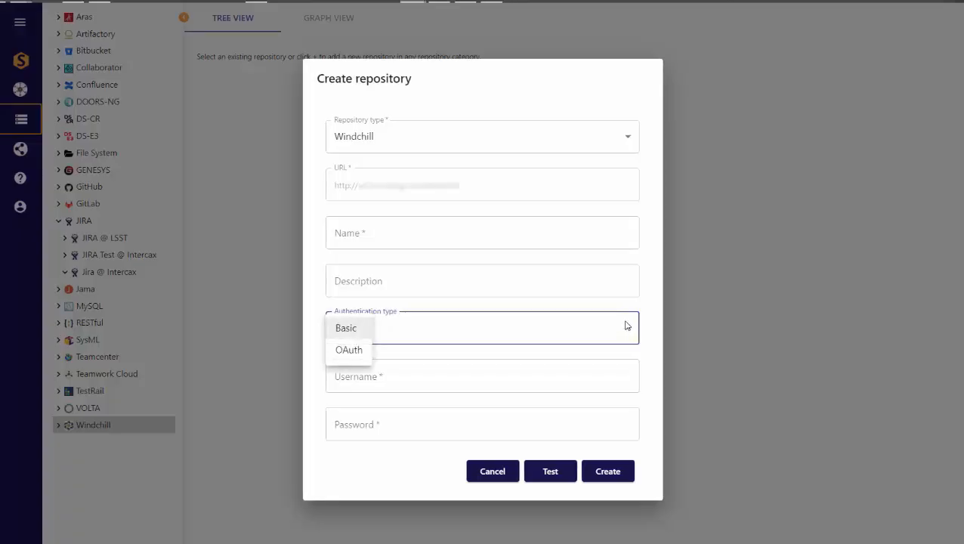
key("Return")
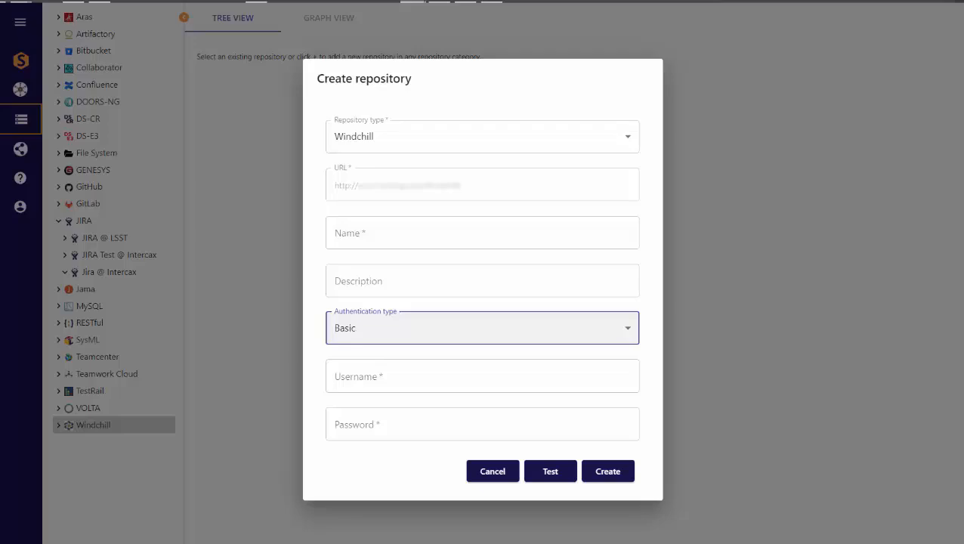
left_click(492, 473)
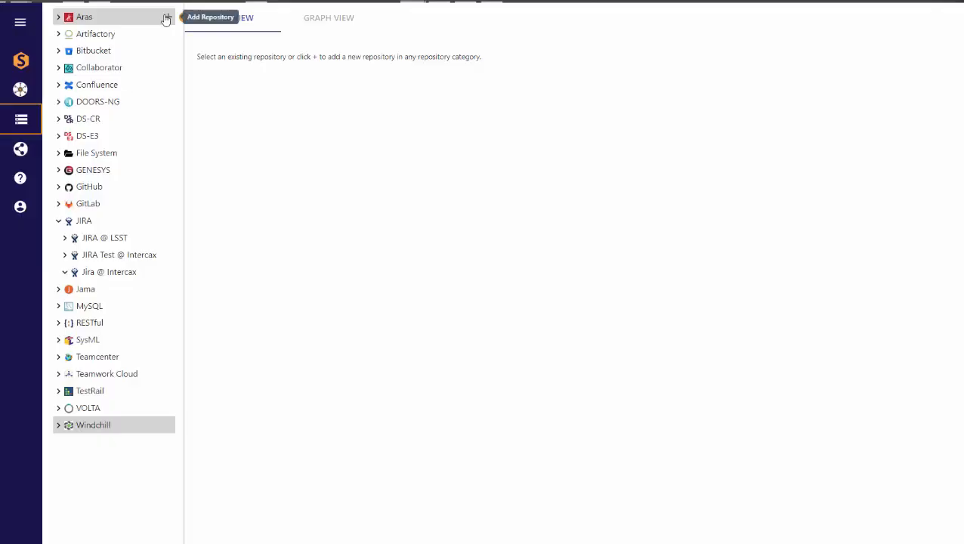
Step: Examine all connection fields of the new-repository form for Aras and dismiss it without creating a repository
left_click(167, 18)
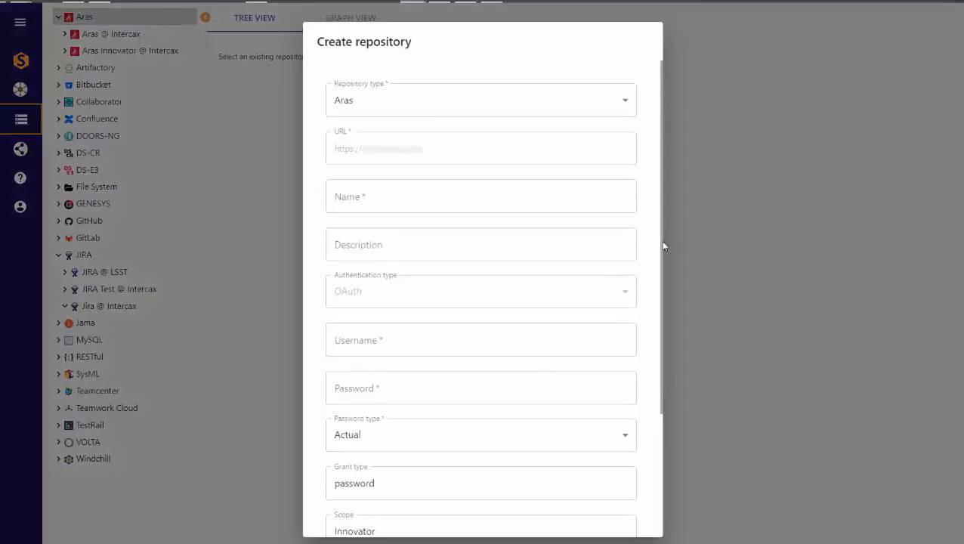
left_click_drag(663, 242, 660, 449)
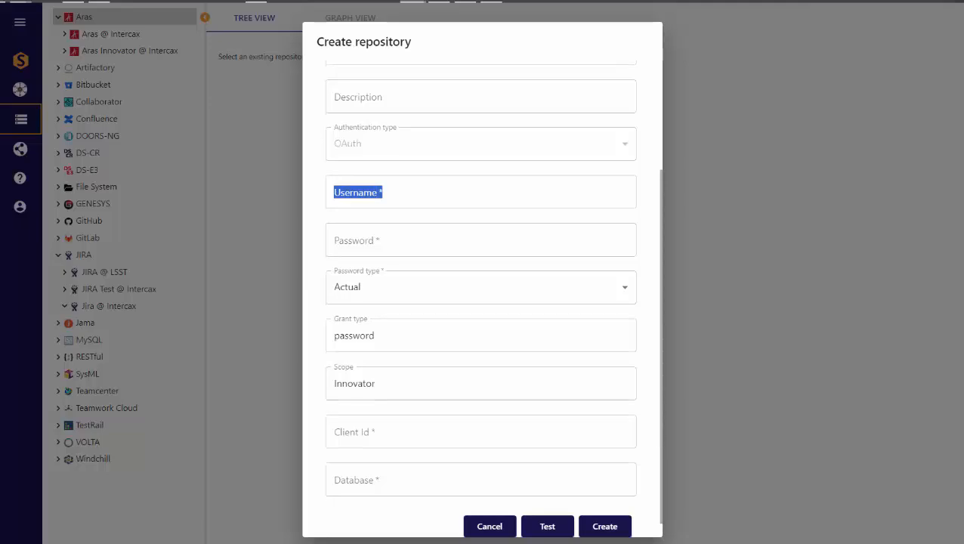
left_click(488, 527)
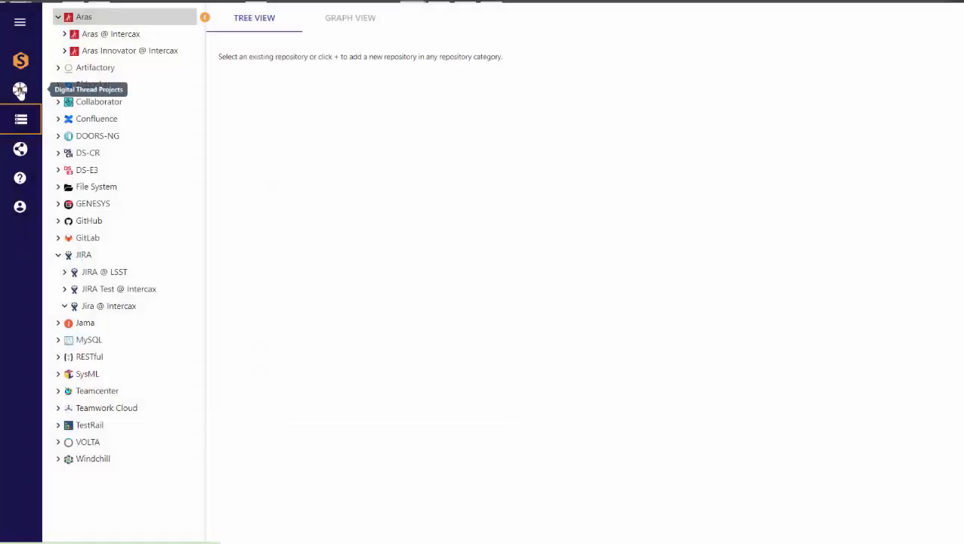
Step: Open the user profile and check the project privileges and the preference for caching external repository credentials
left_click(19, 206)
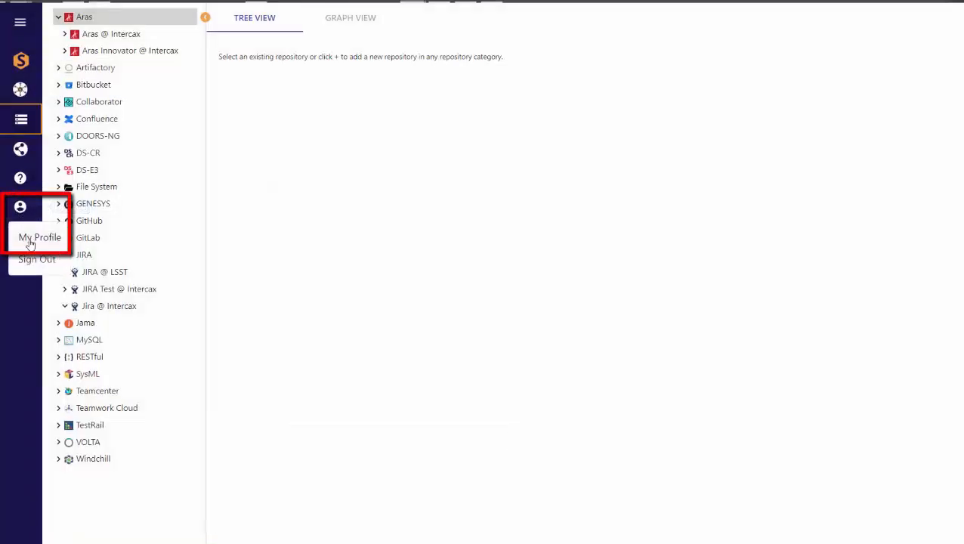
left_click(30, 240)
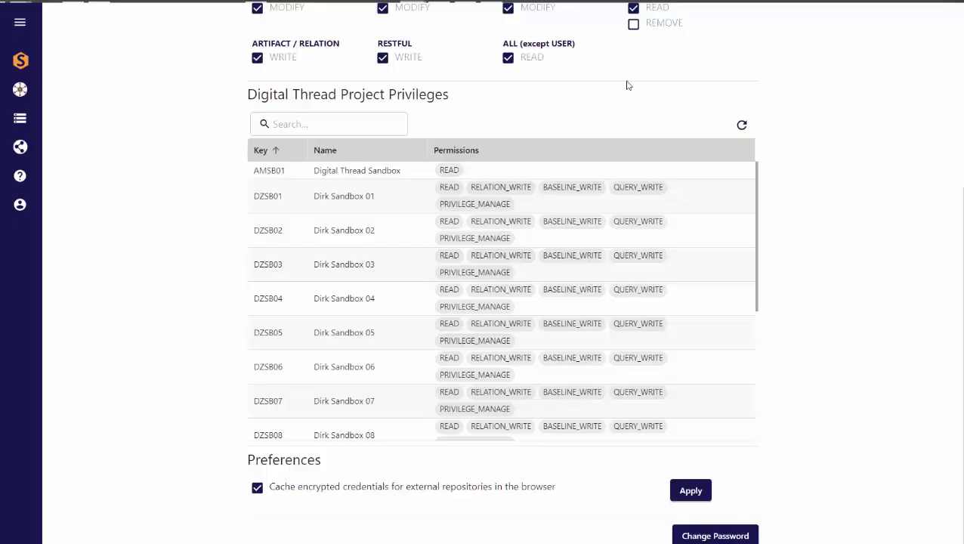
Step: Return to the repositories and examine the update form of Windchill 12.1 @ Intercax, leaving it without changes
left_click(19, 118)
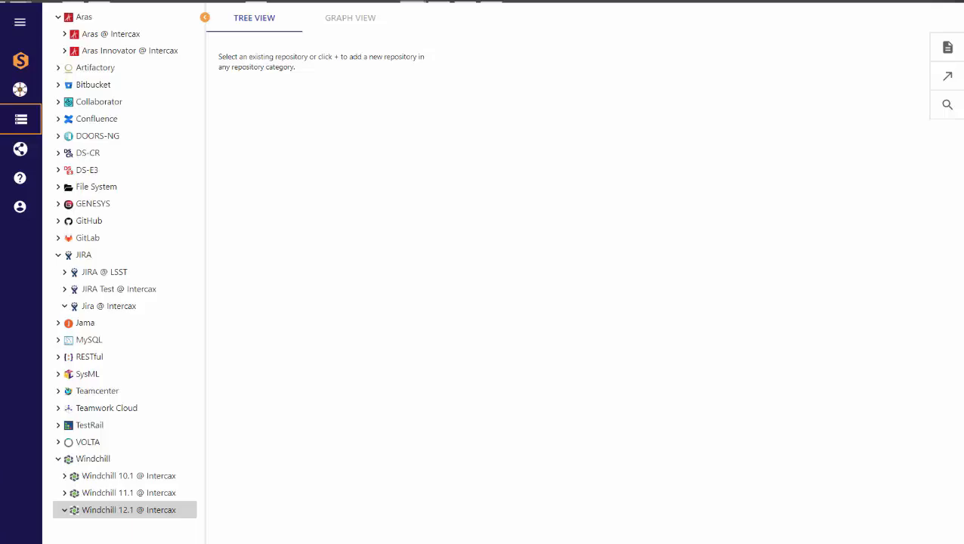
left_click(110, 511)
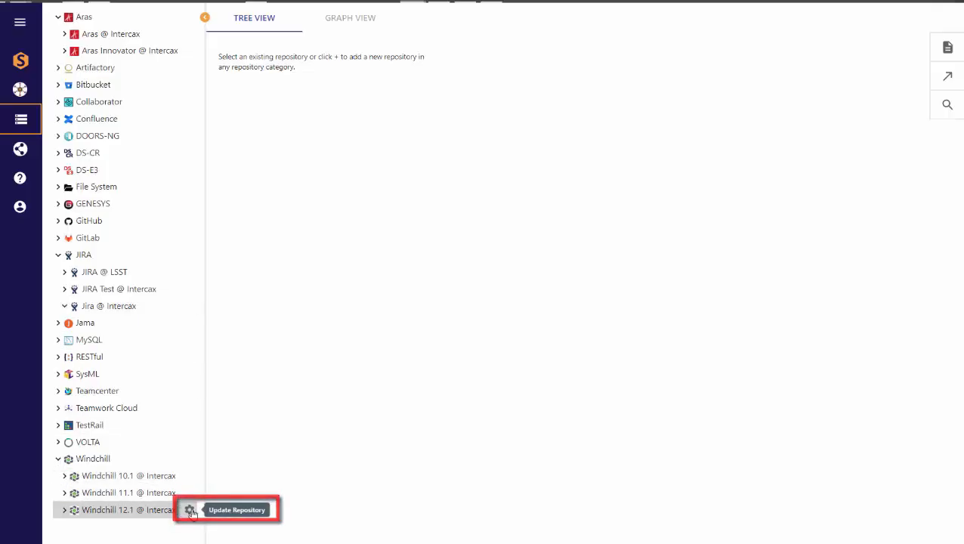
left_click(189, 511)
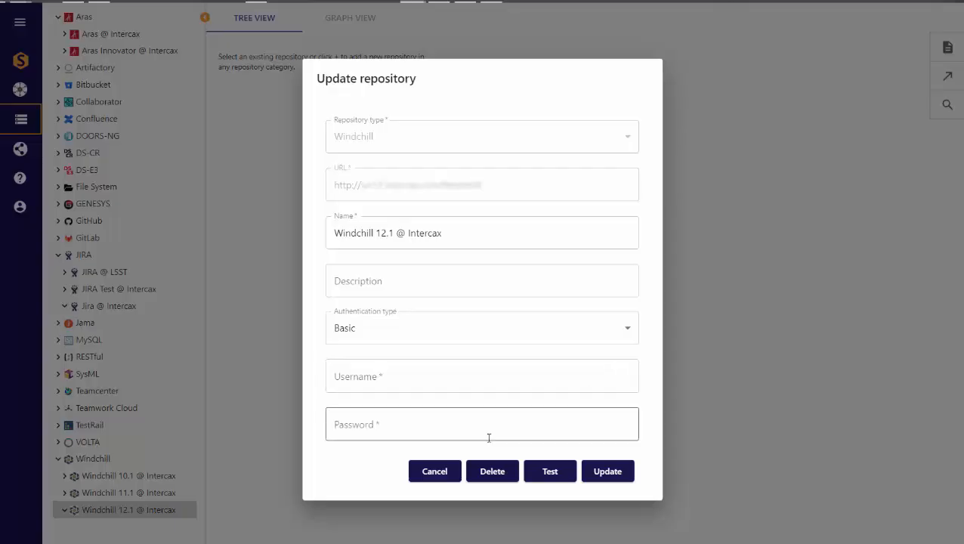
left_click(438, 476)
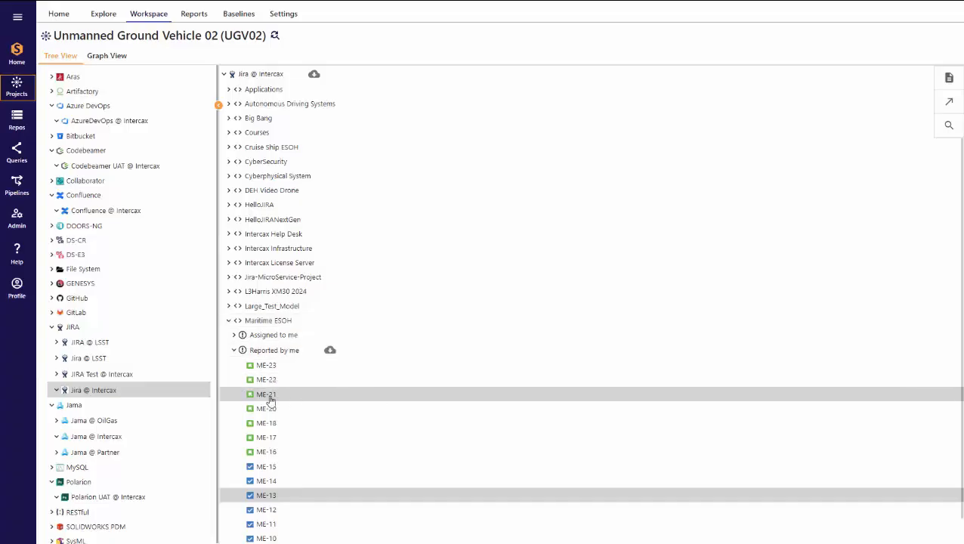
Step: Open the artifact attribute preferences of the Jira @ Intercax repository and examine the attribute keys selected for the Story type
left_click(217, 391)
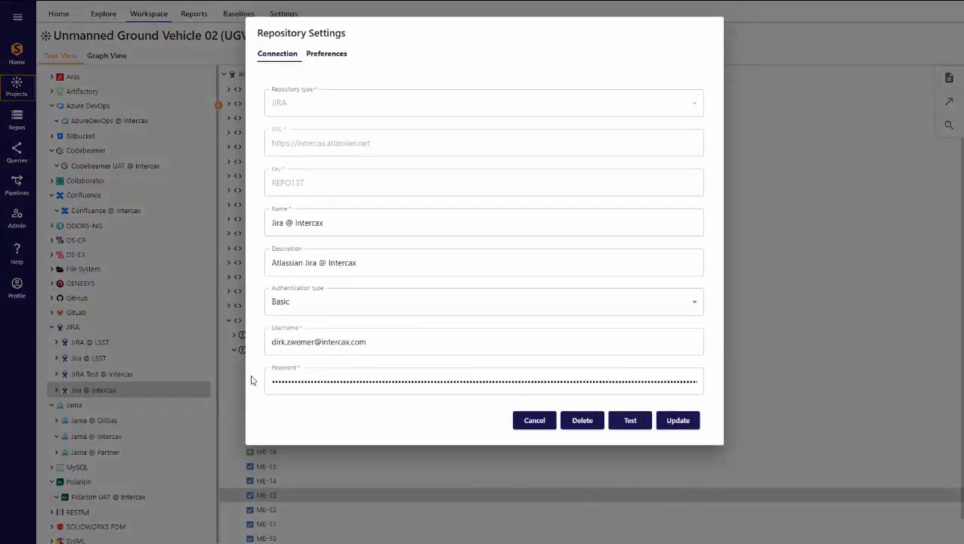
left_click(328, 55)
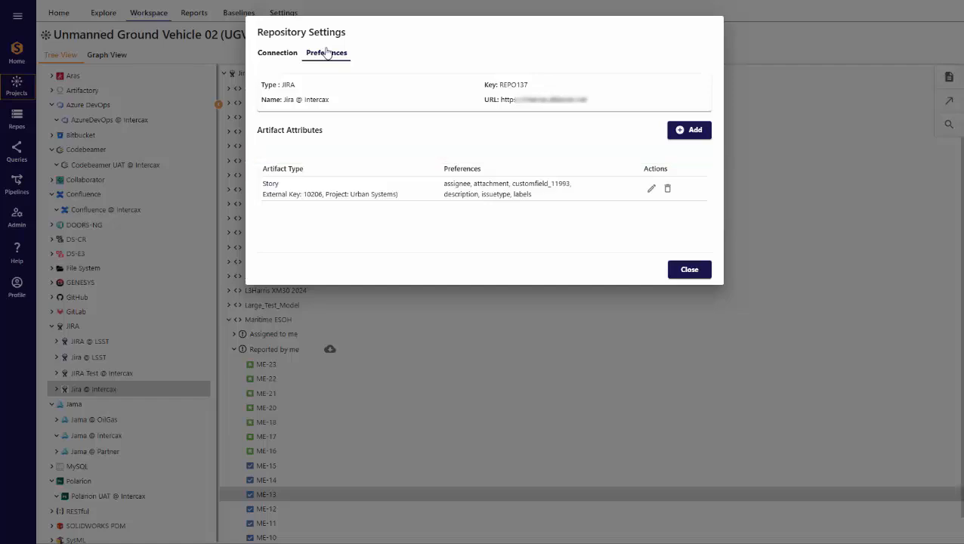
left_click(653, 190)
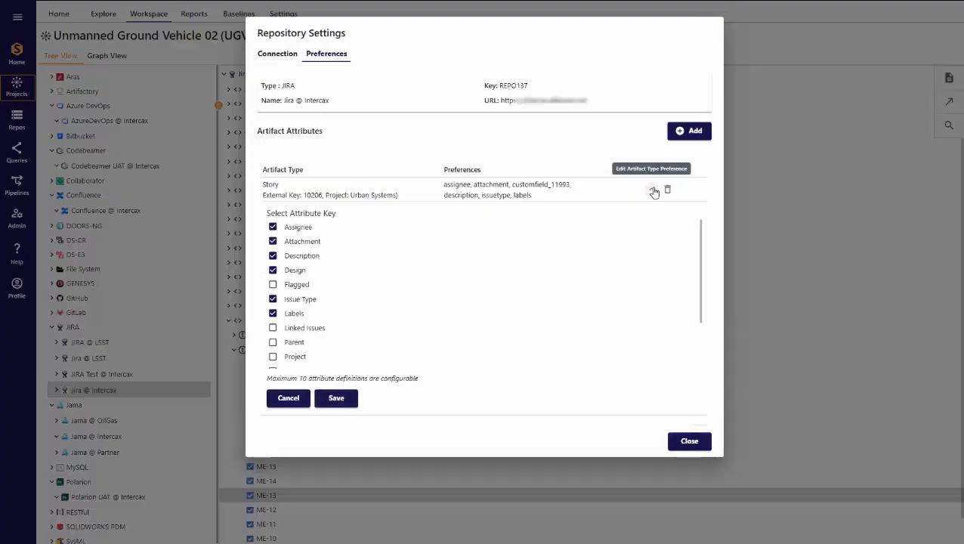
left_click(654, 190)
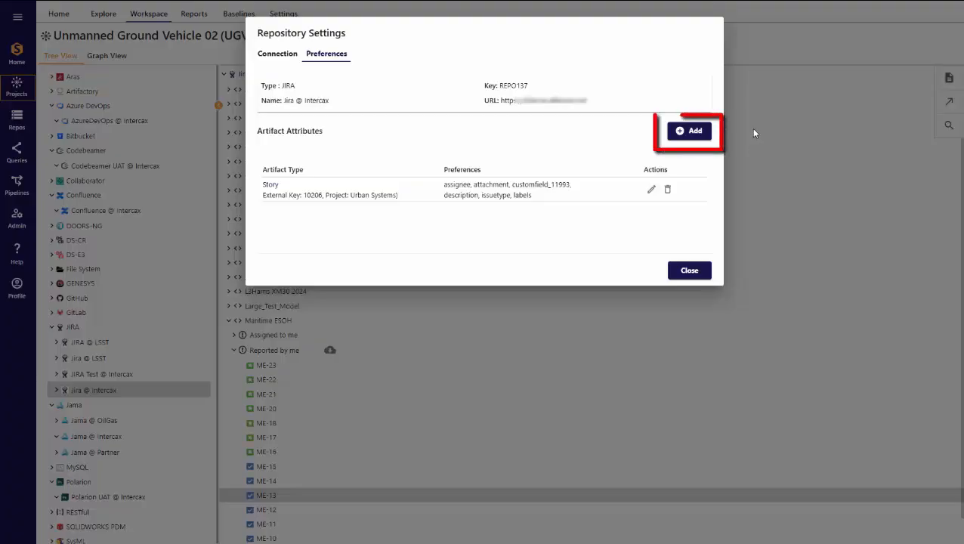
Step: Add an artifact attribute preference for the Task type with external key 10254 in the Maritime ESOH project
left_click(690, 138)
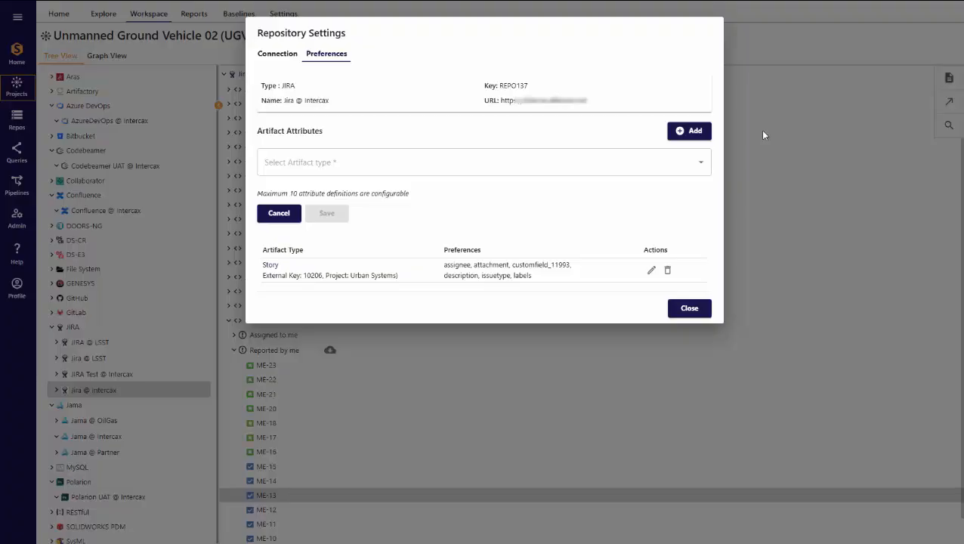
left_click(696, 162)
scroll(574, 249, "down", 3)
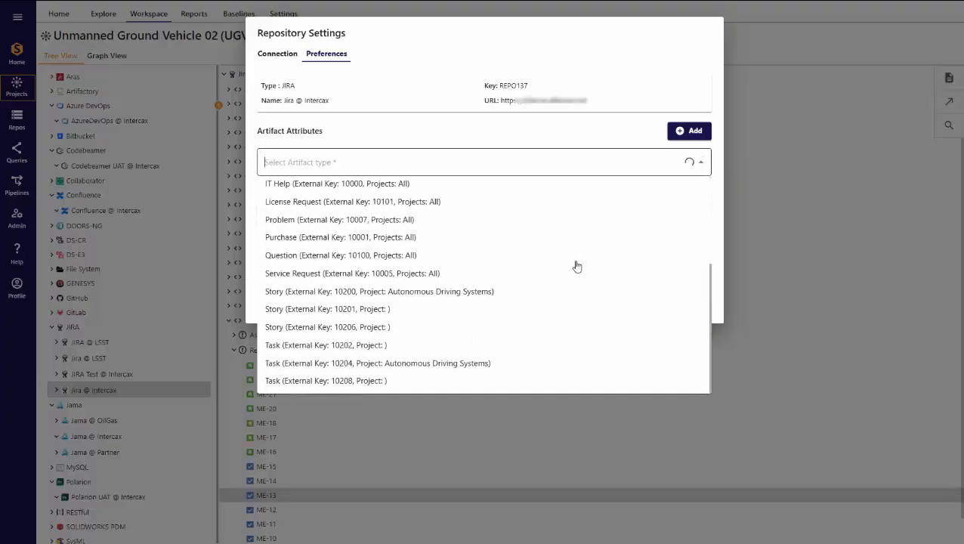
scroll(577, 266, "down", 3)
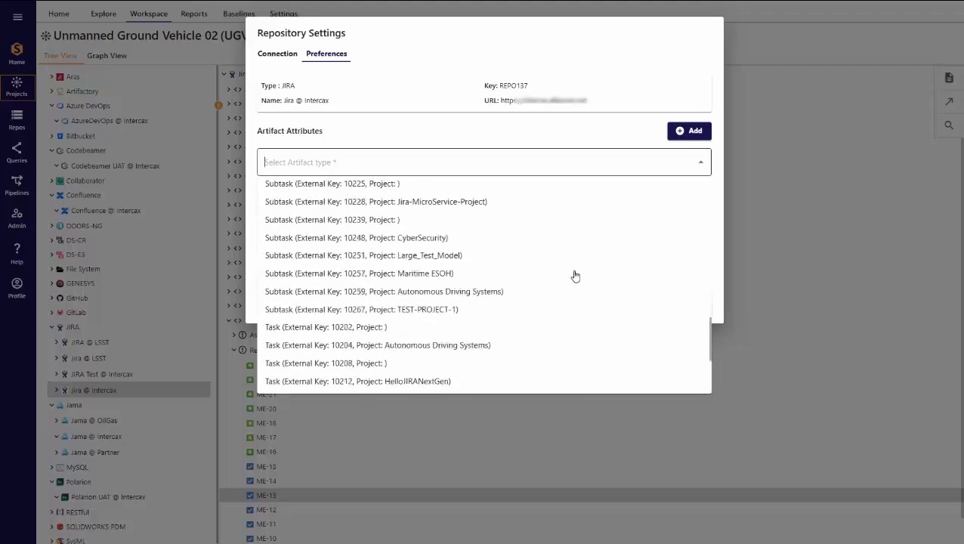
scroll(575, 275, "down", 3)
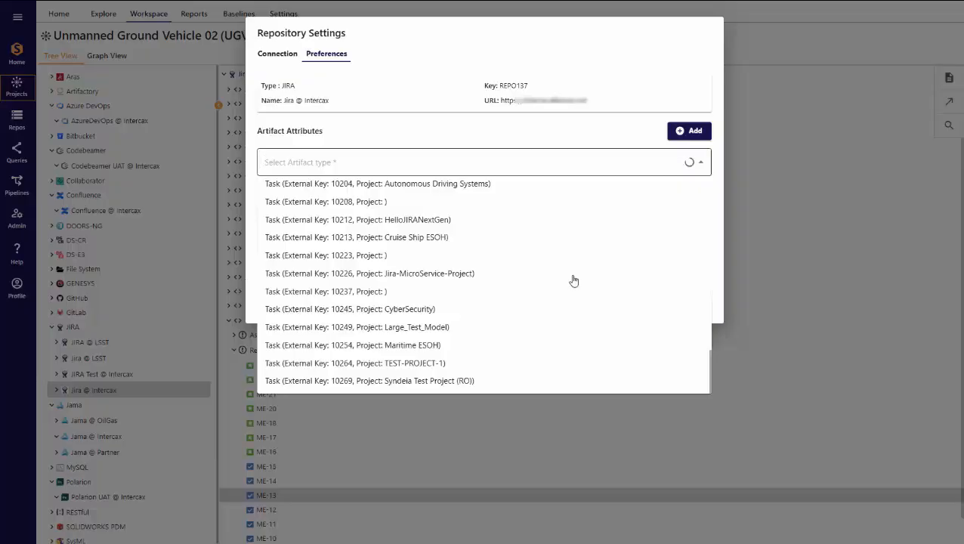
left_click(388, 347)
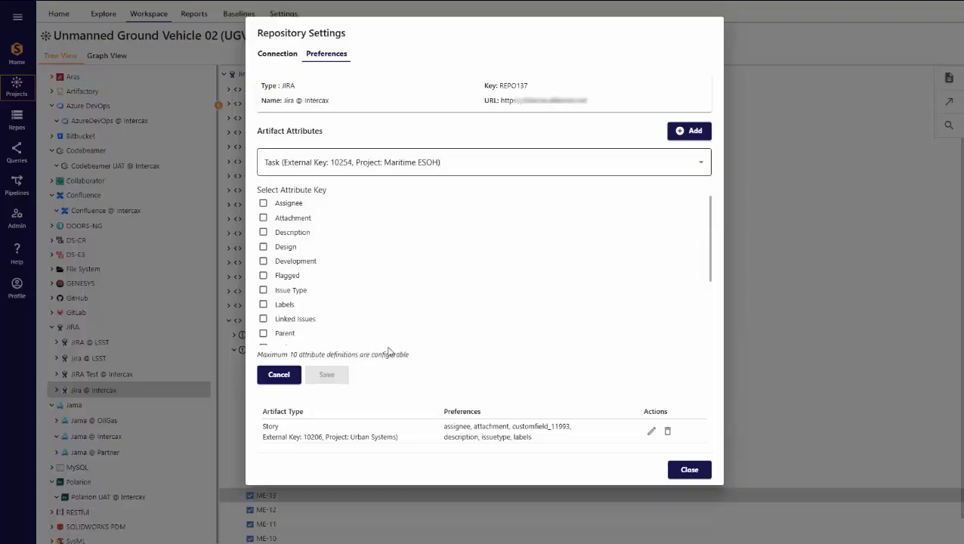
Step: Select the Assignee, Reporter and Summary attributes for the Maritime ESOH Task type, save the preference and close the repository settings
left_click(263, 205)
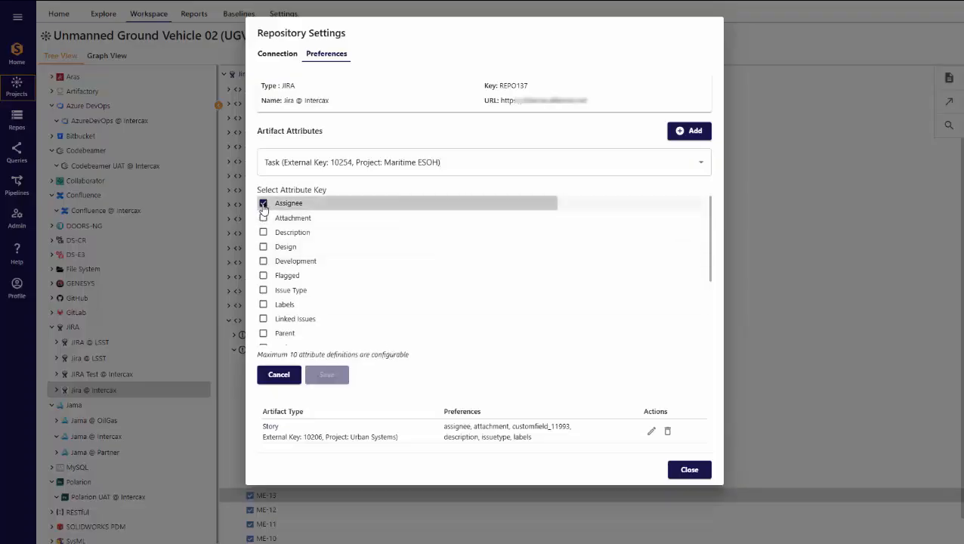
scroll(348, 250, "down", 3)
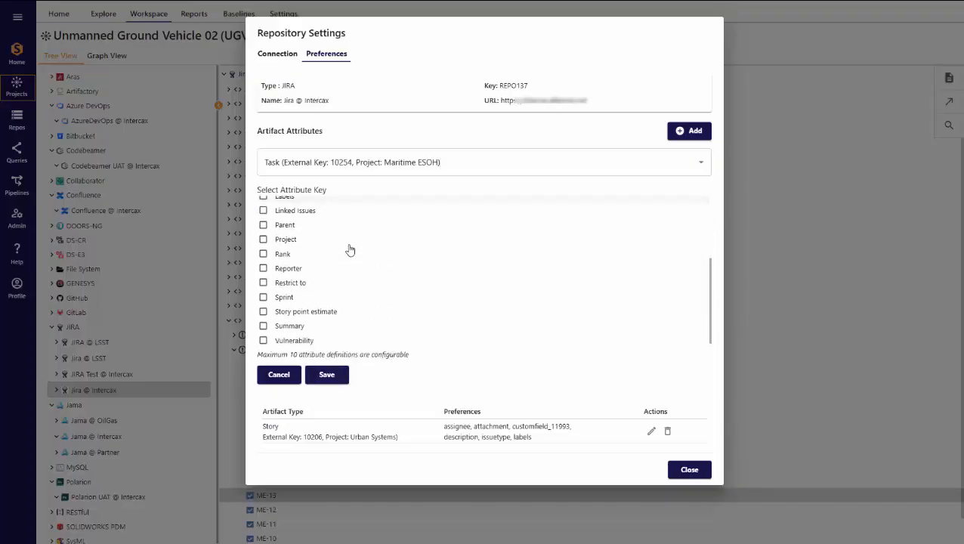
left_click(263, 266)
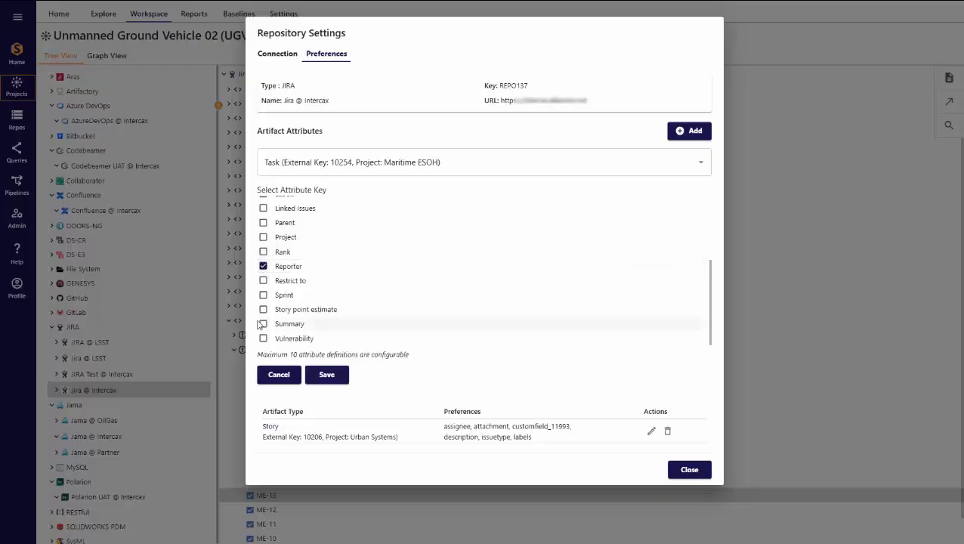
left_click(263, 323)
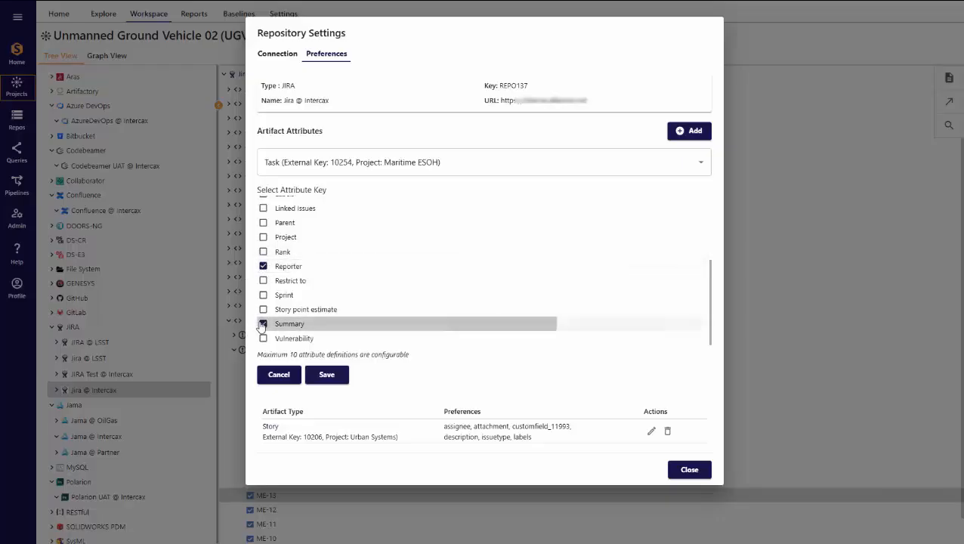
left_click(324, 374)
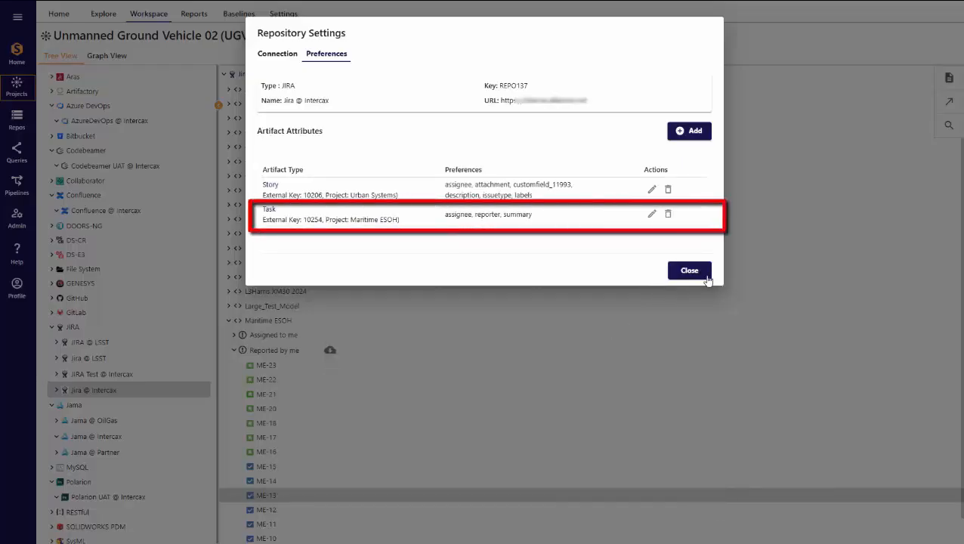
left_click(692, 273)
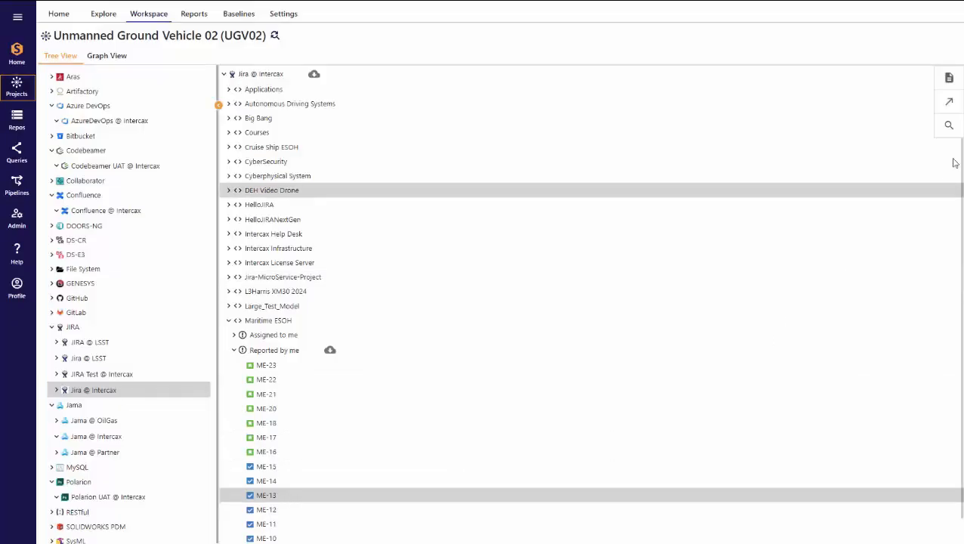
Step: Display the details of the Jira task ME-13 to check its attributes
left_click(950, 79)
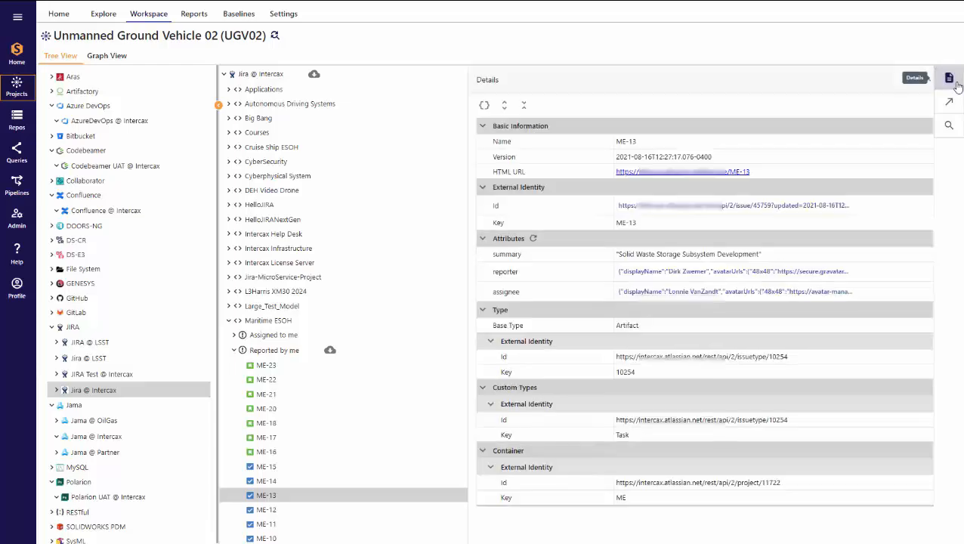